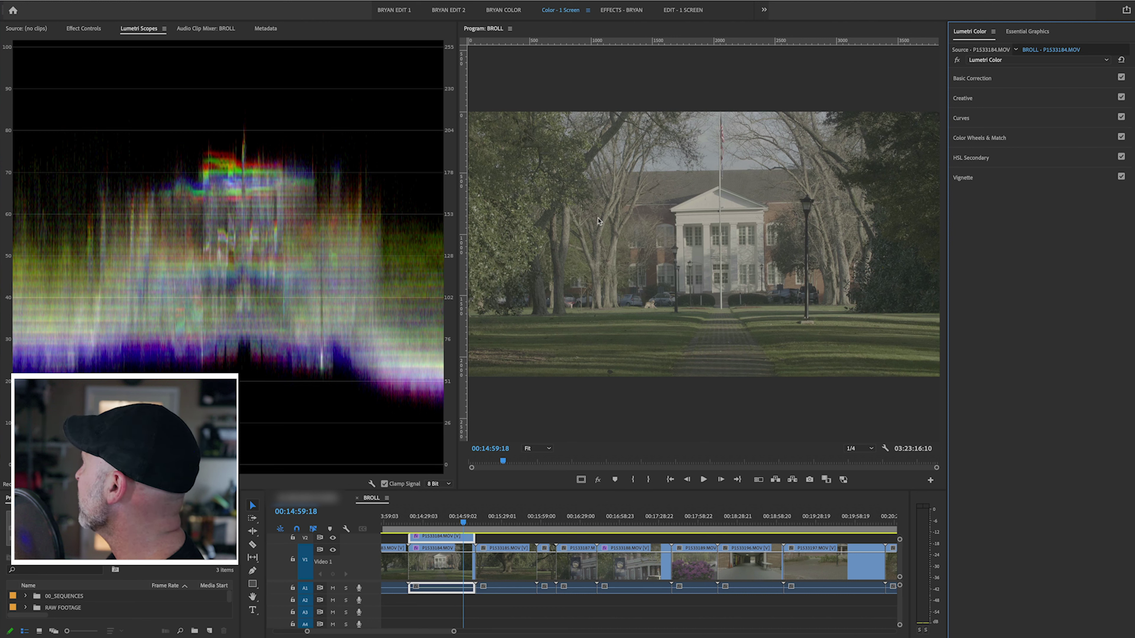
Load GC_Venom_V-LOG-To_Rec709.cube as the campus clip's Basic Correction Input LUT.
click(1064, 84)
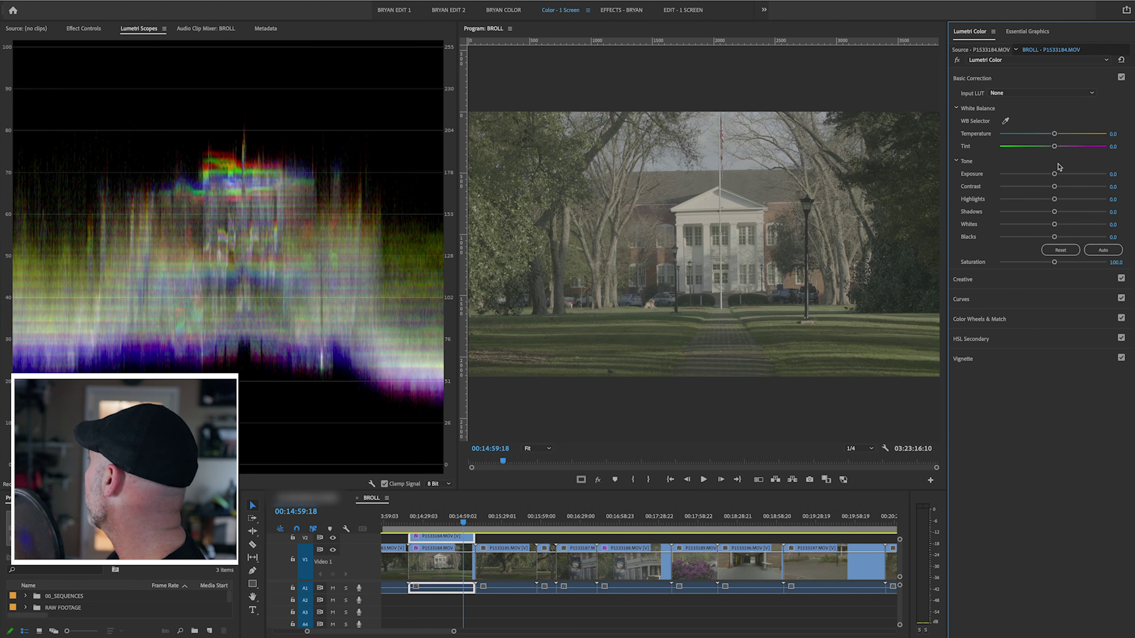
click(1028, 95)
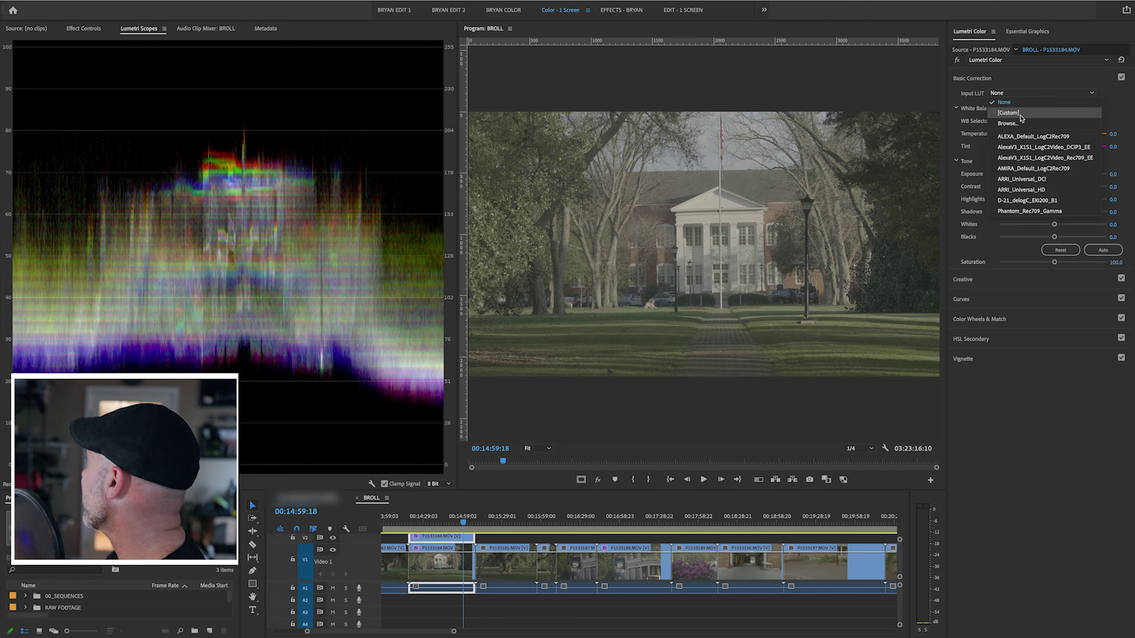
click(1017, 123)
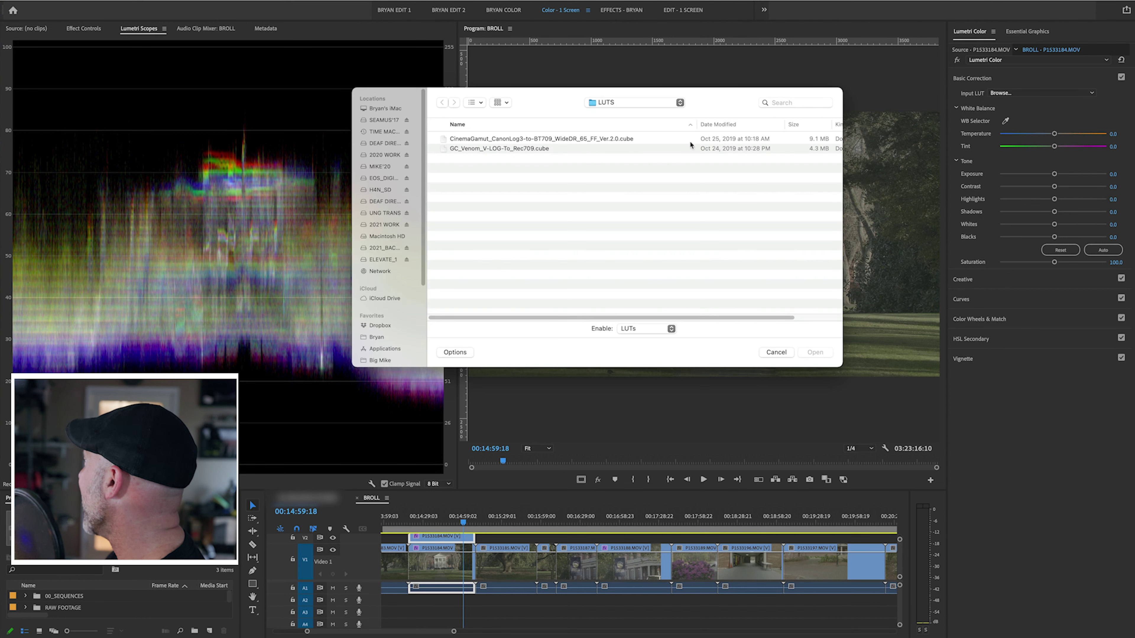
click(558, 150)
click(815, 352)
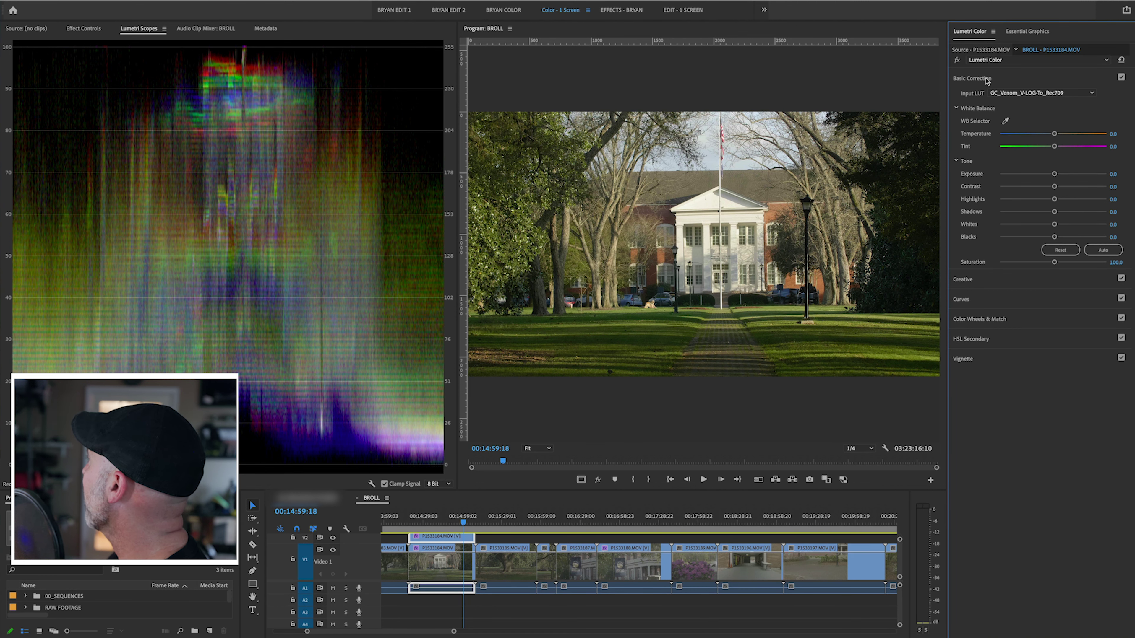
click(957, 60)
Toggle the Lumetri Color bypass to compare the GC_Venom grade against the flat log original.
click(956, 60)
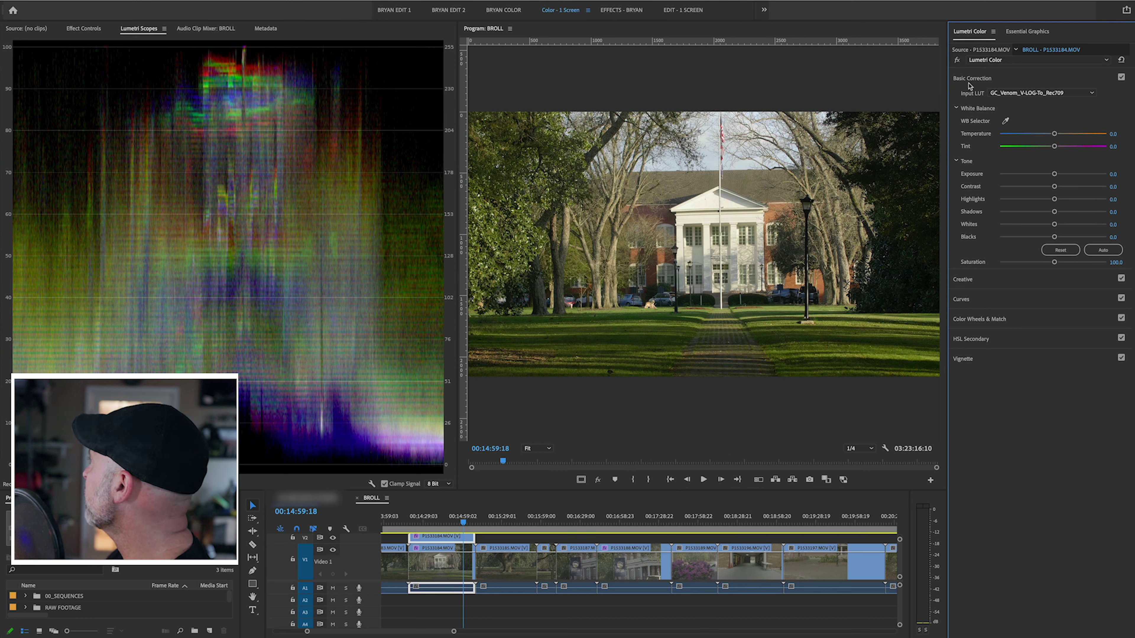
click(957, 61)
click(957, 61)
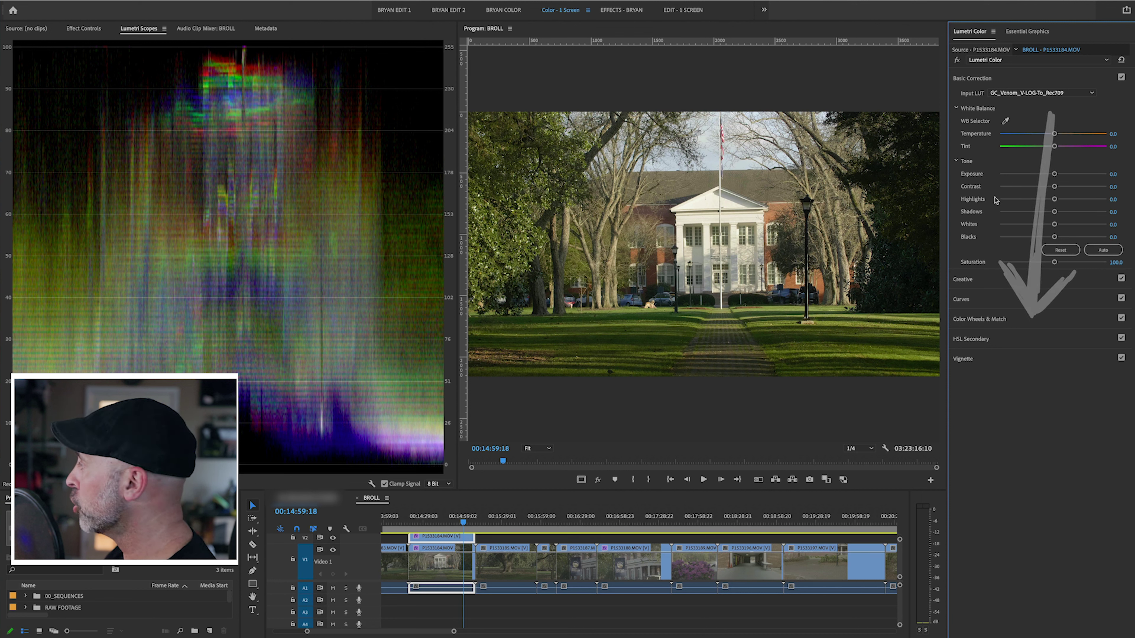
click(332, 538)
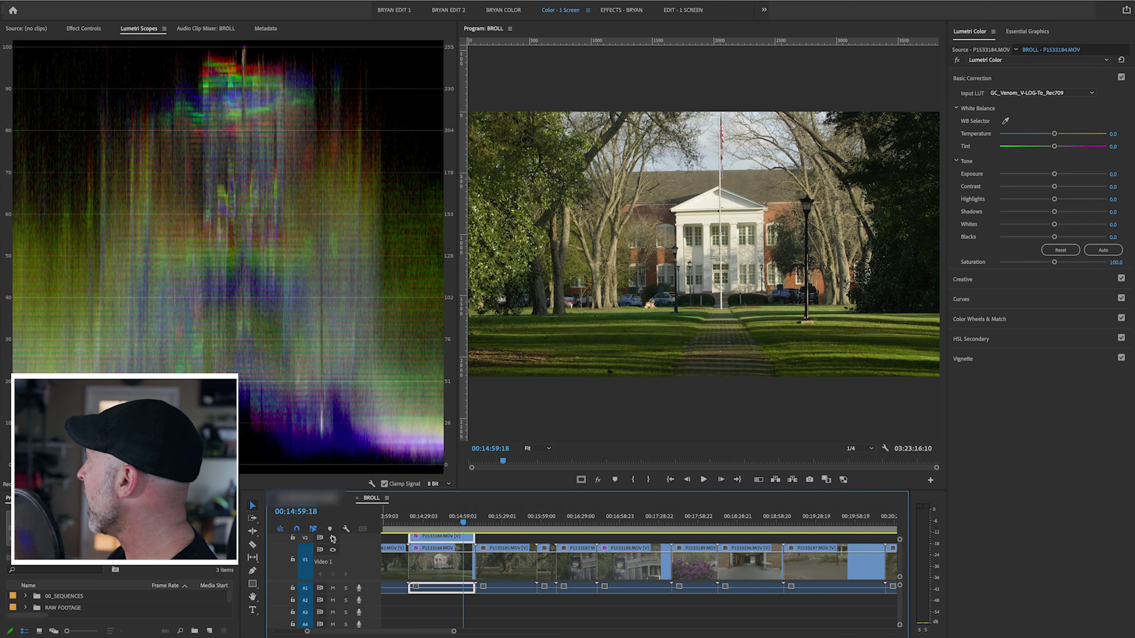
Apply GC_Venom_V-LOG-To_Rec709.cube as the Creative Look on the ungraded V1 clip.
click(452, 566)
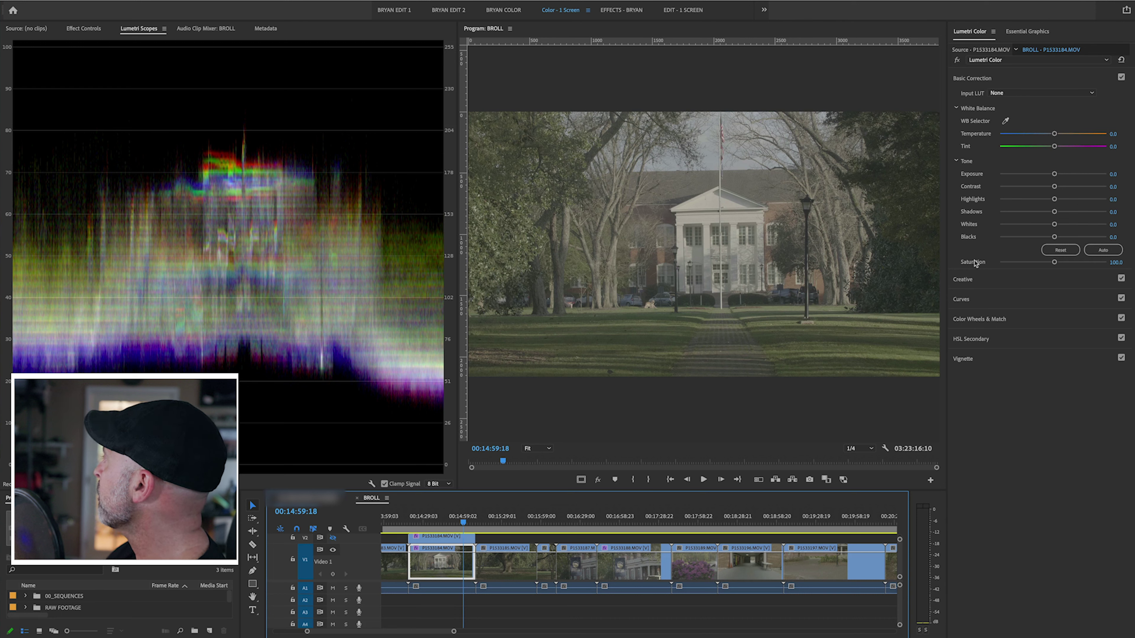
click(975, 279)
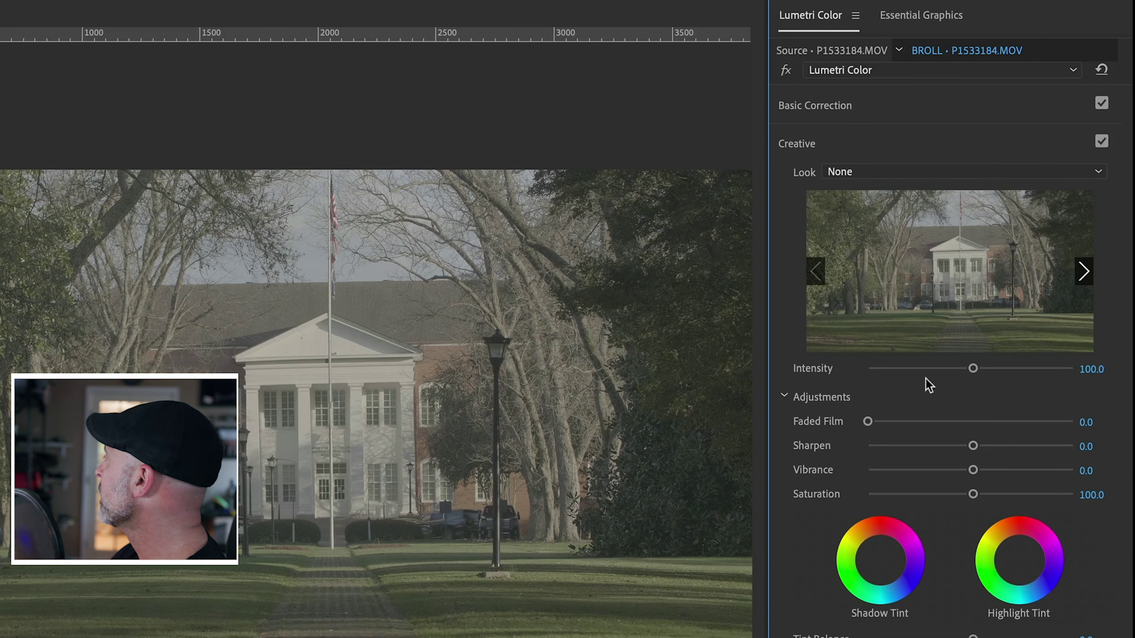
click(982, 176)
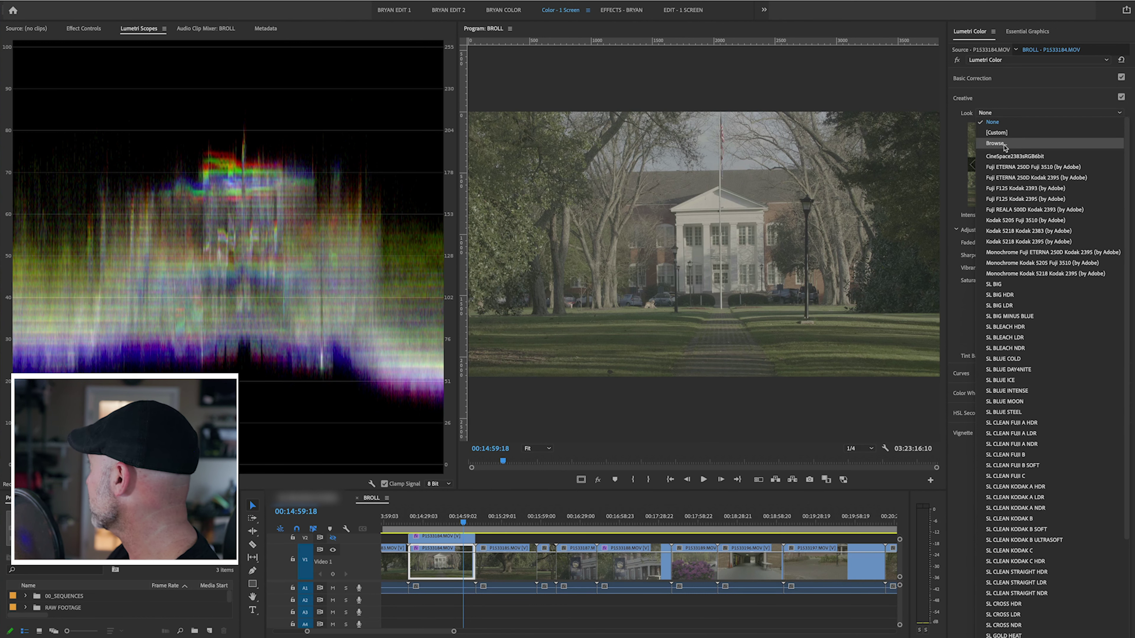
click(995, 143)
click(572, 149)
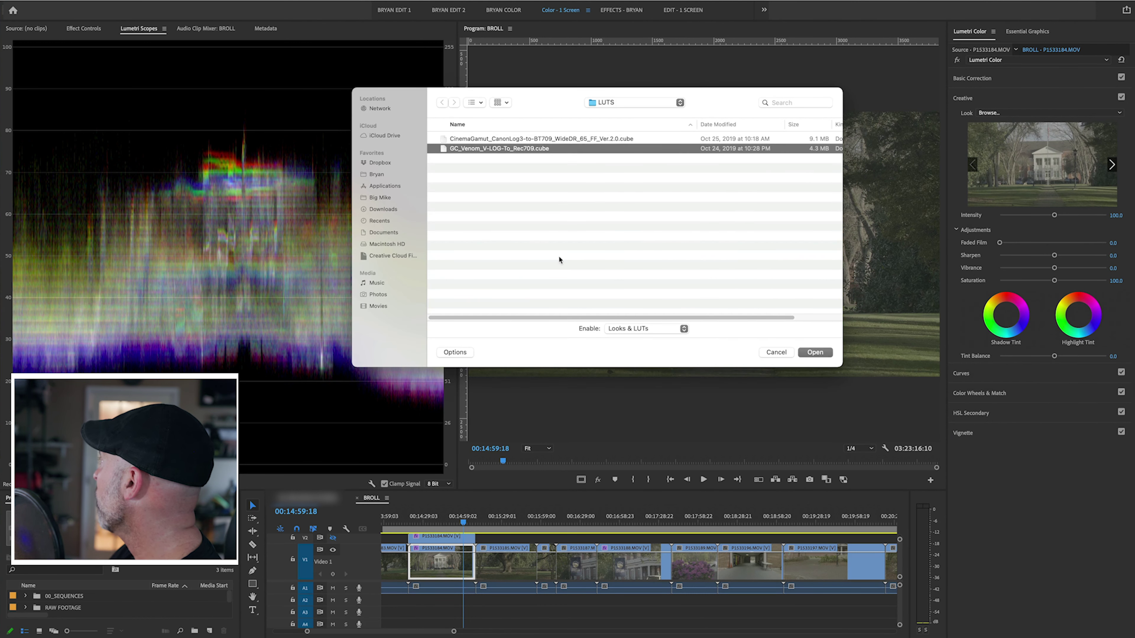
click(815, 352)
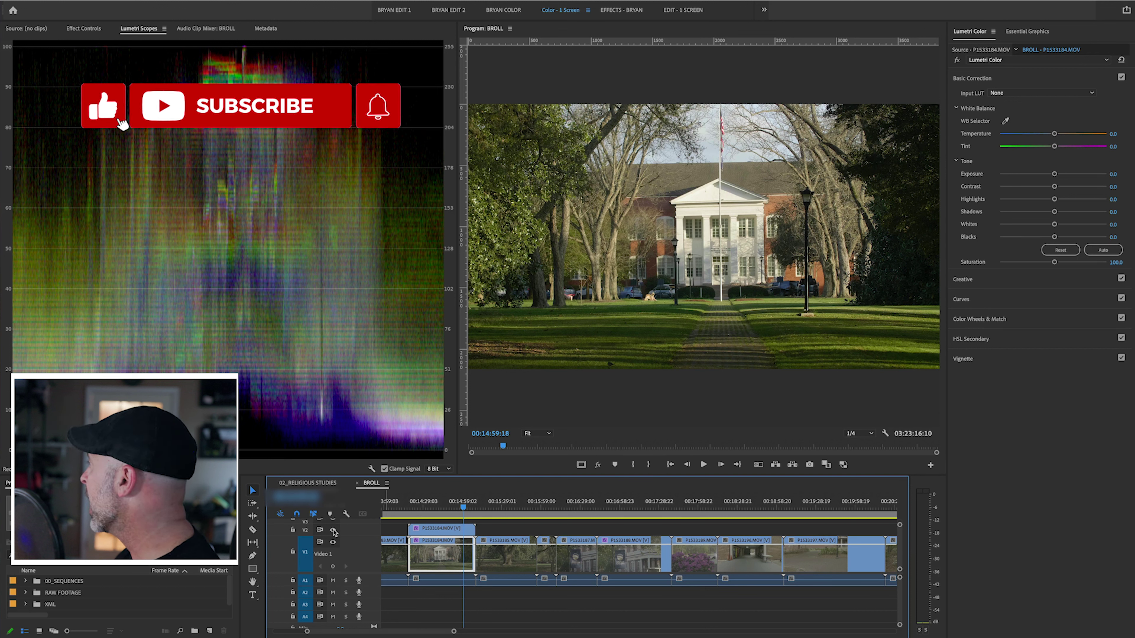
click(334, 531)
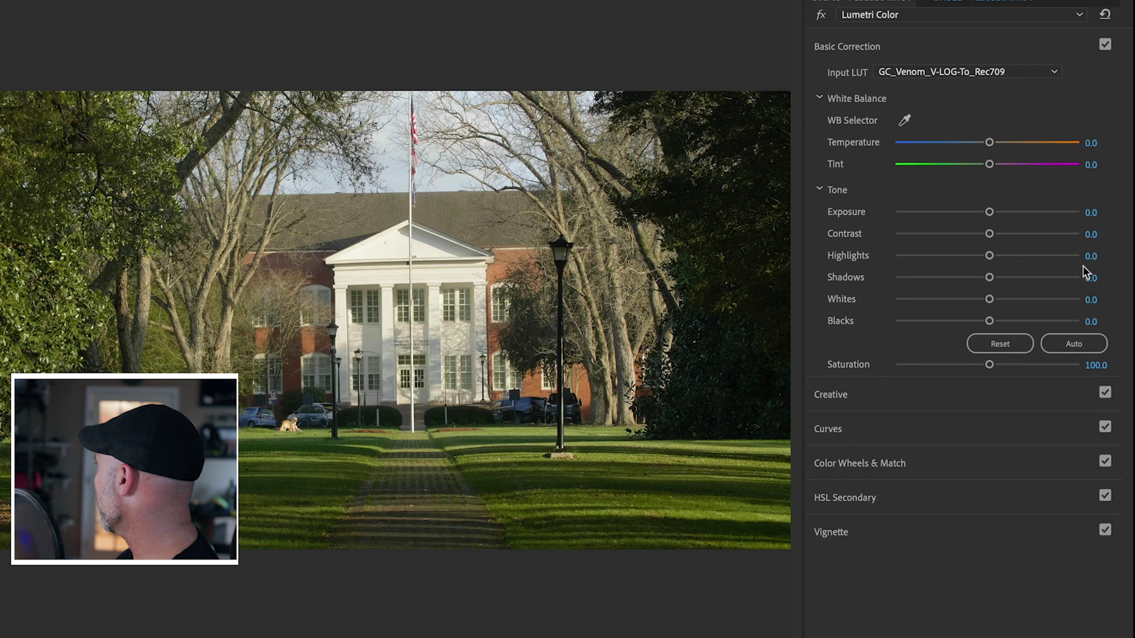
Set Highlights to -30 on the Input LUT version of the clip.
click(1090, 256)
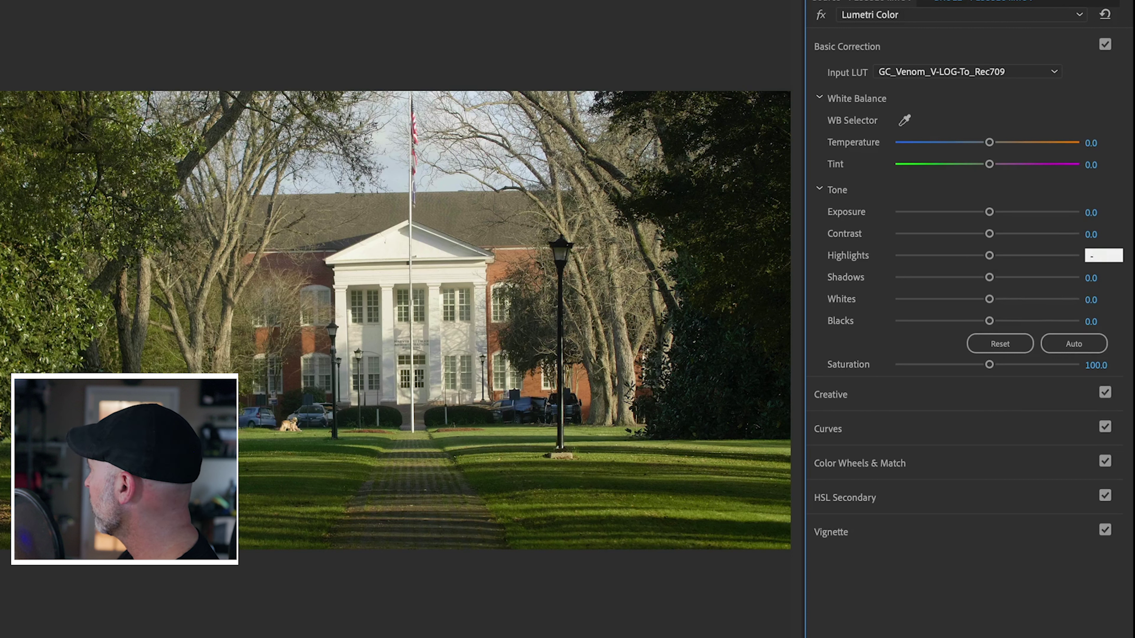
key(Return)
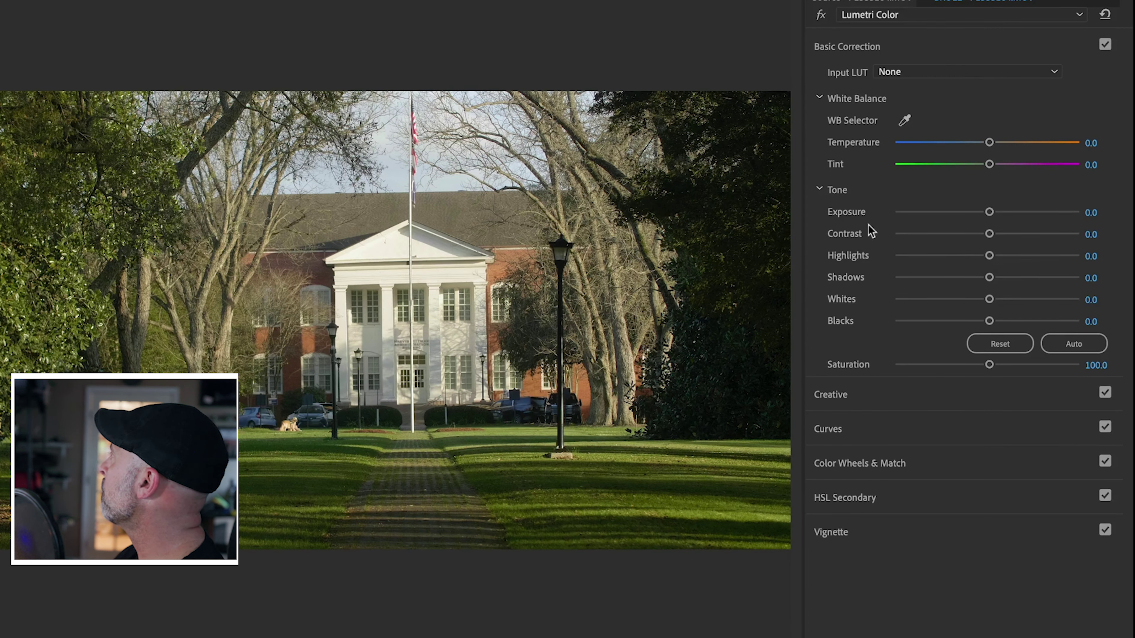
Set Basic Correction Highlights to -30 on the V1 Creative Look clip.
click(903, 396)
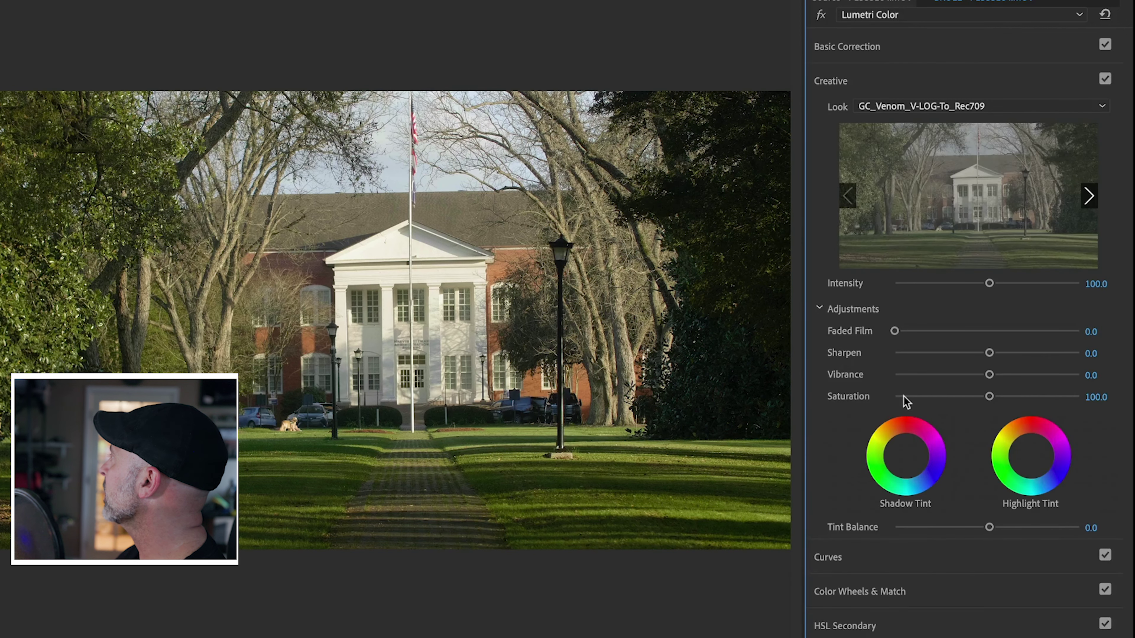
click(860, 47)
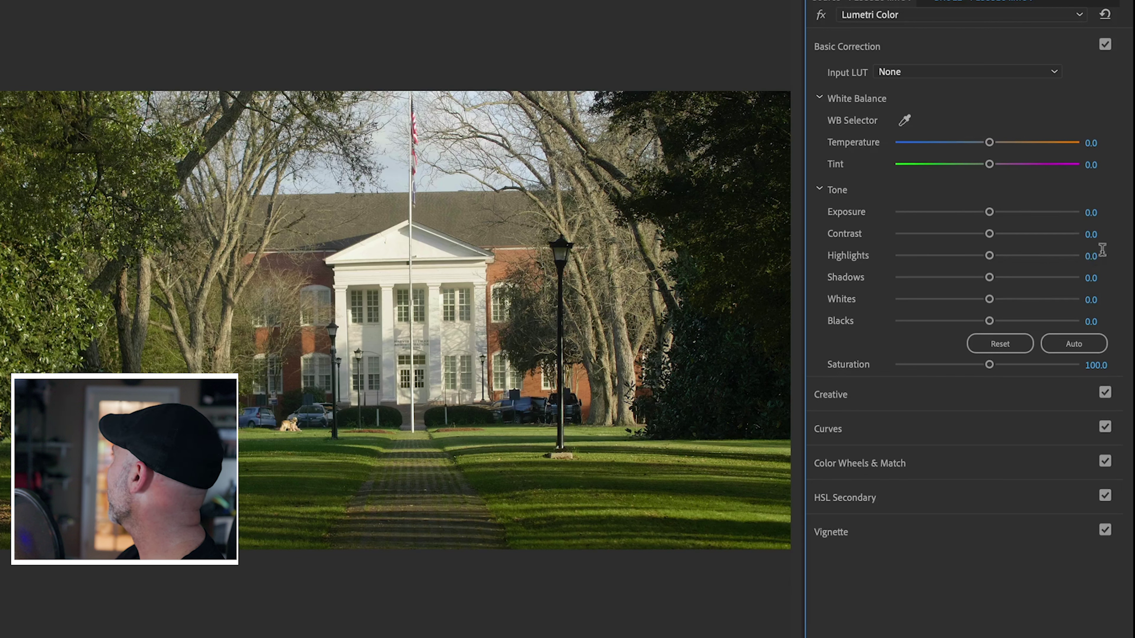
click(1091, 256)
text(-30)
key(Return)
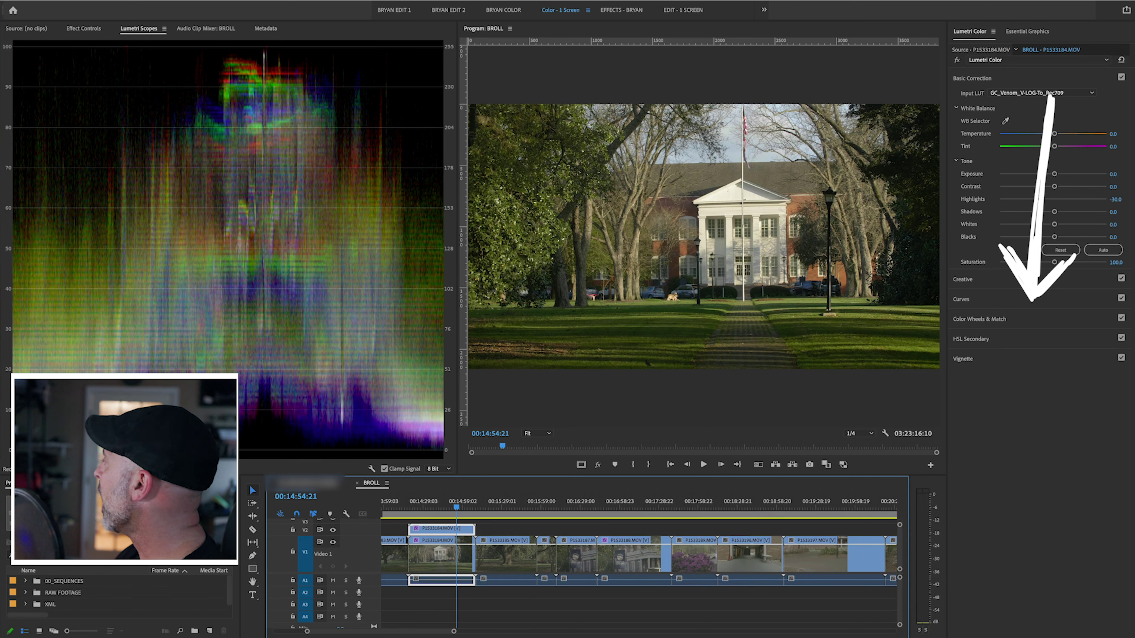
Flip V2 track output on and off to compare both grades, leaving V2 hidden.
click(334, 530)
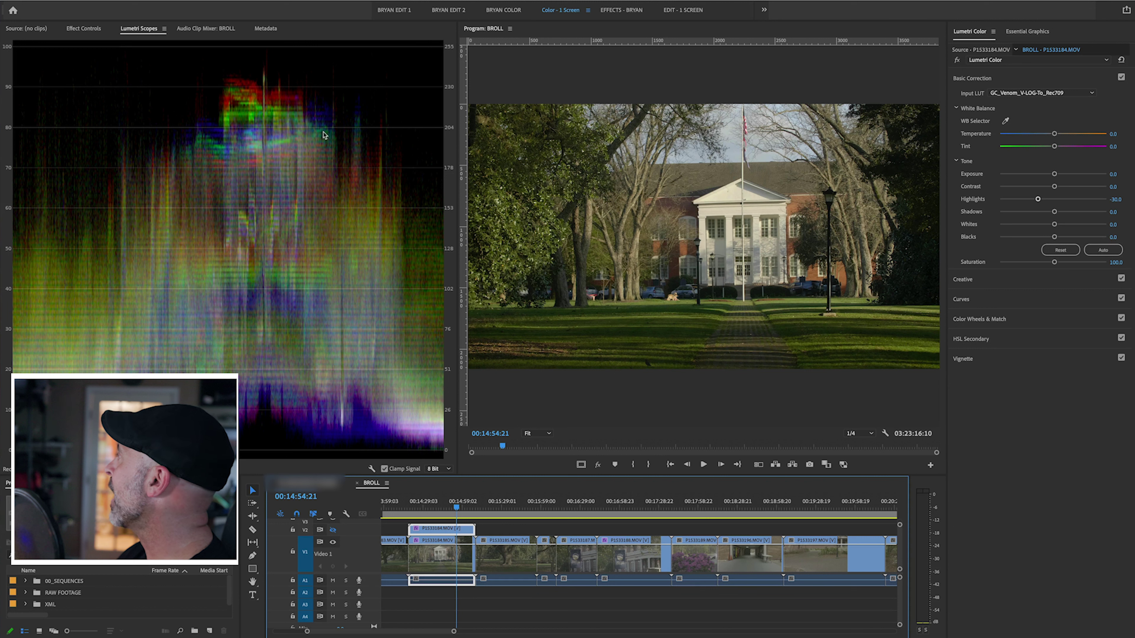
click(335, 530)
click(334, 530)
click(334, 530)
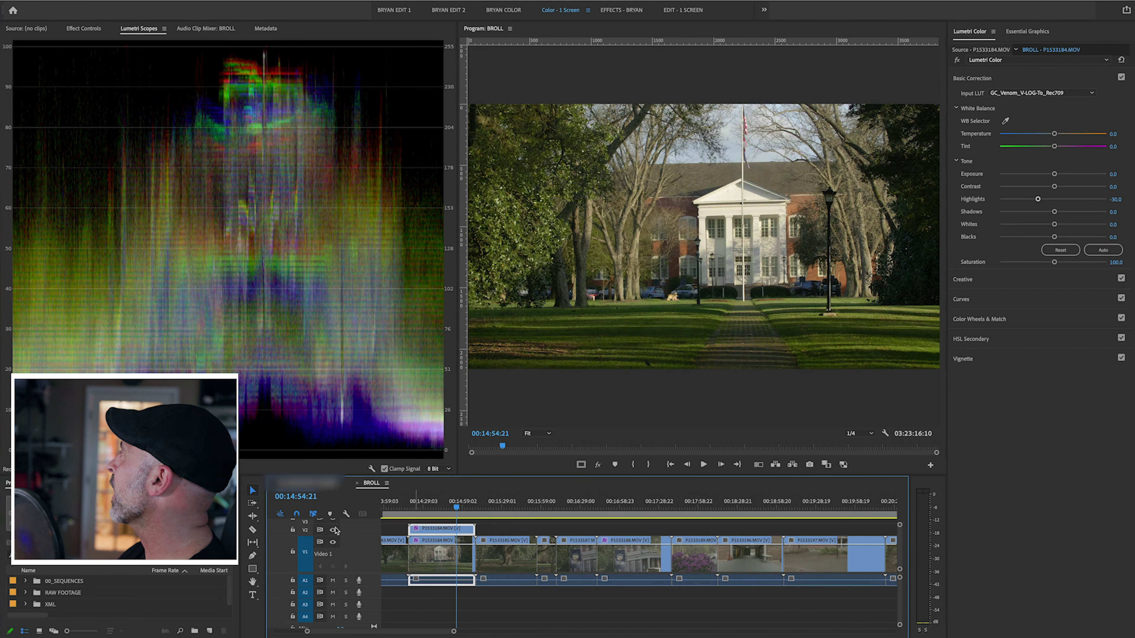
click(334, 530)
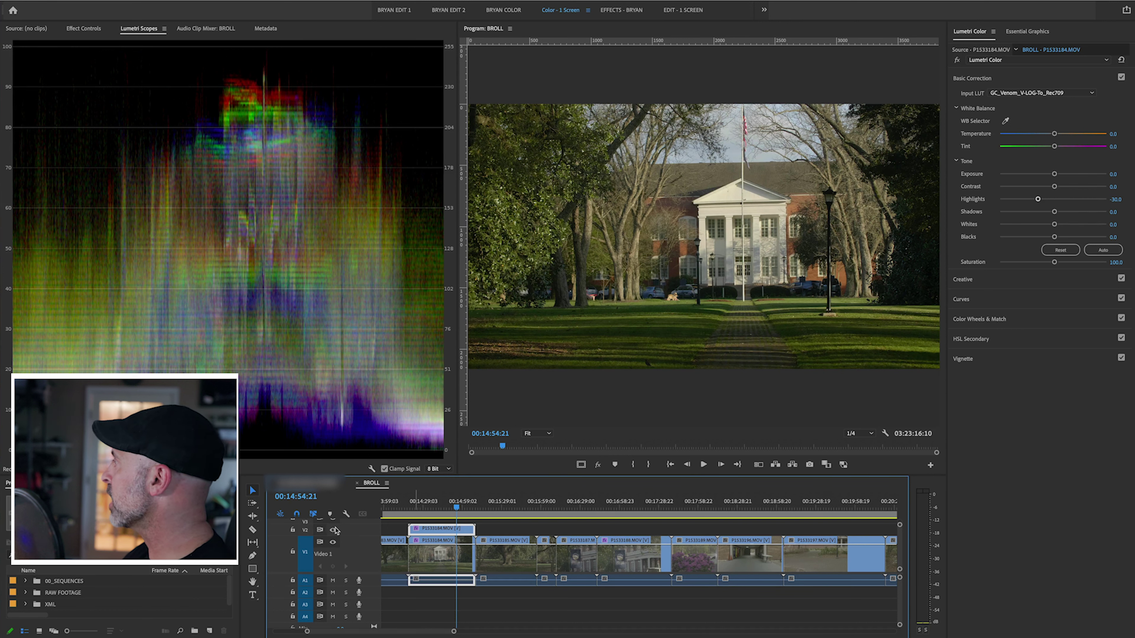
click(334, 530)
click(334, 530)
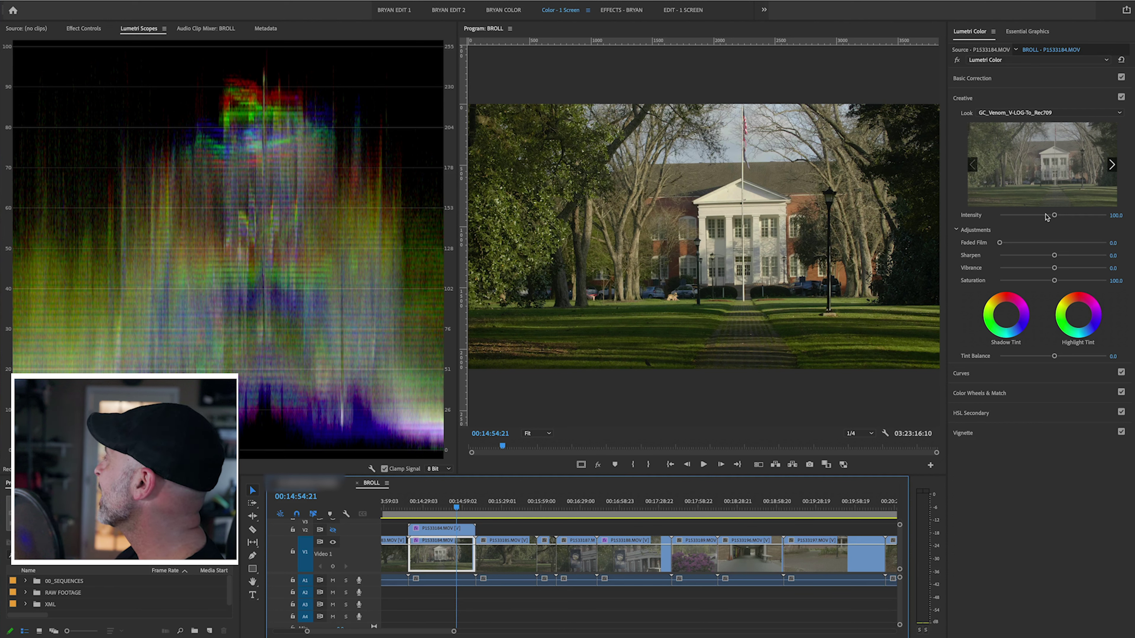
Lower the Creative Look Intensity slightly below 100 to soften the GC_Venom LUT.
mouse_move(1053, 216)
mouse_down()
mouse_move(1030, 217)
mouse_move(1040, 217)
mouse_up()
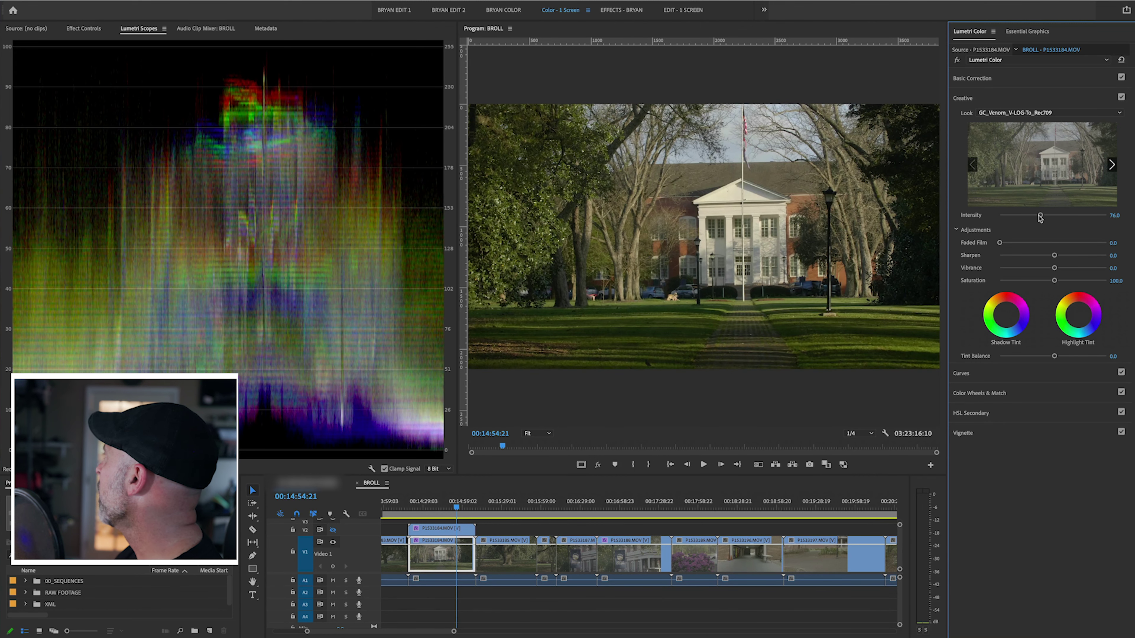
click(1004, 80)
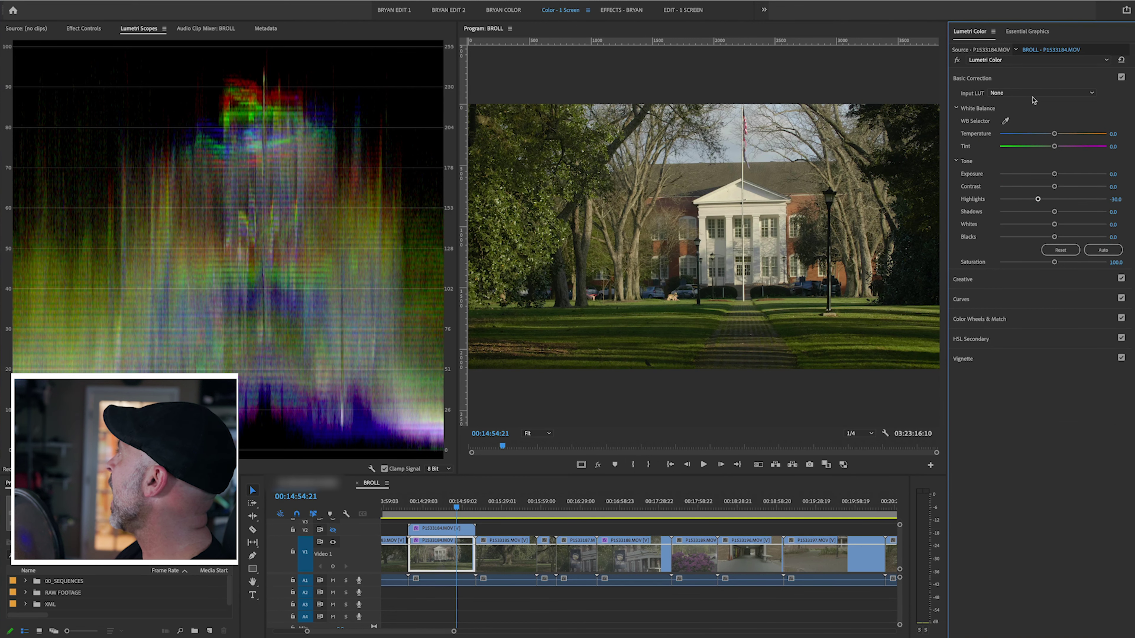
click(986, 284)
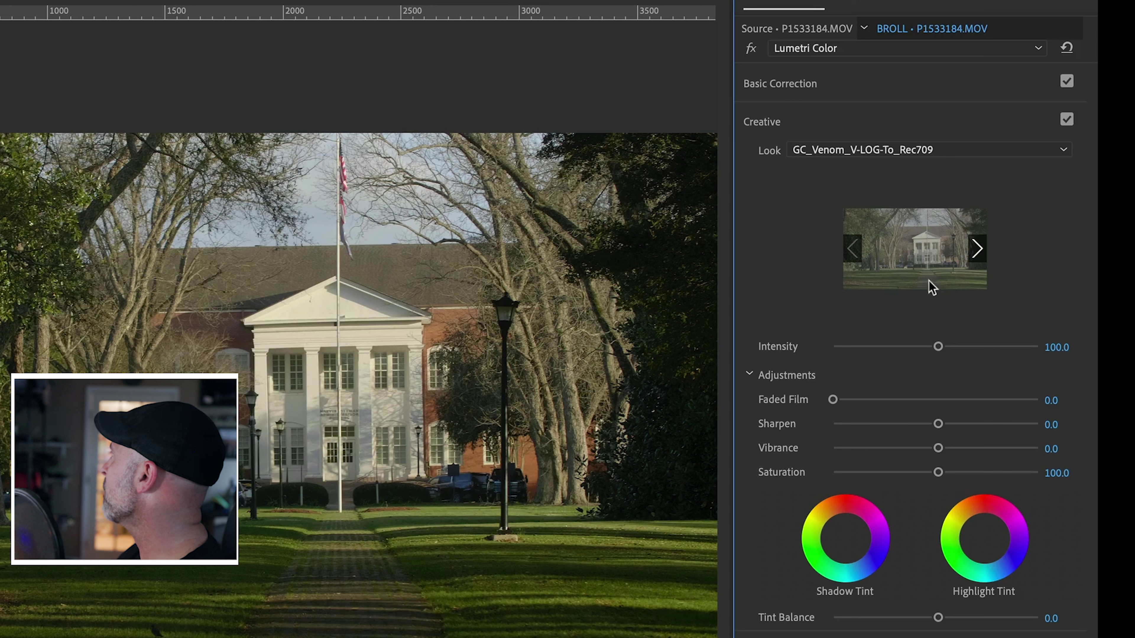